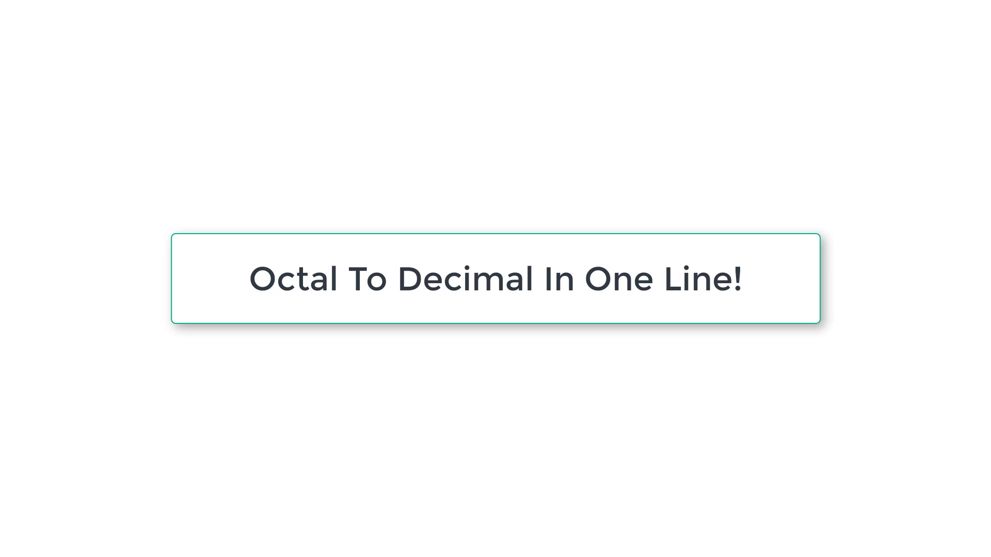
Declare int num in main and print the prompt "Enter an Octal number".
key(Return)
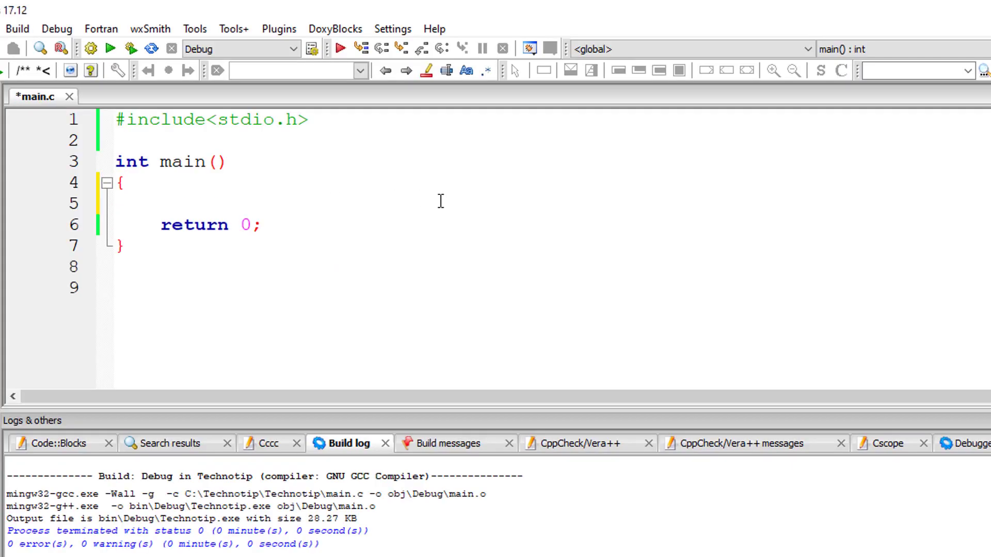
text(int num;)
key(Return)
key(Return)
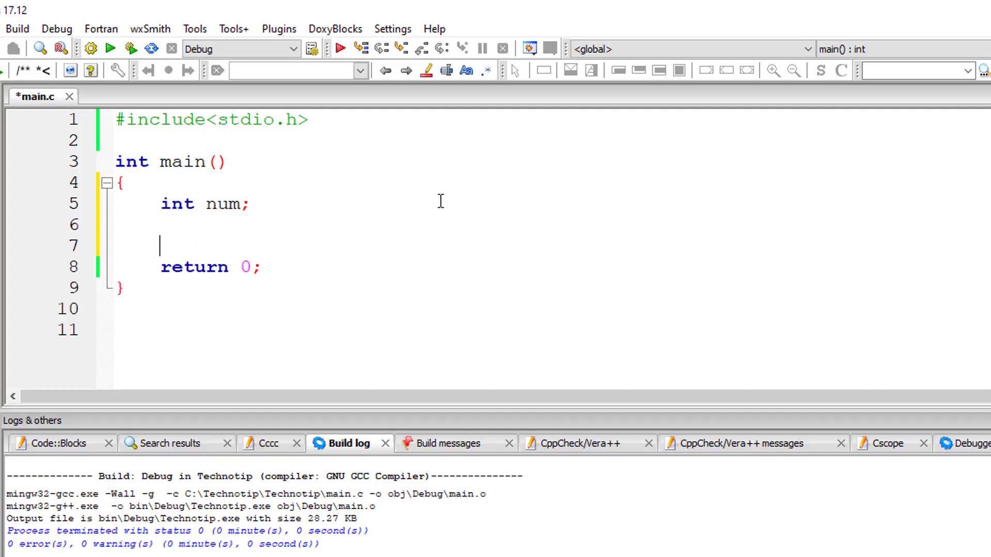
text(printf()
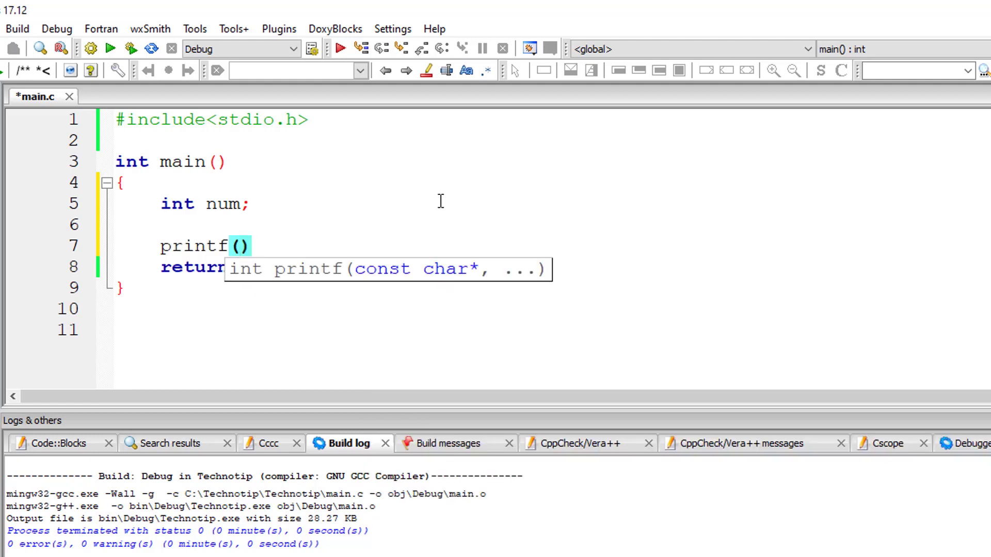
text("Enter an Or)
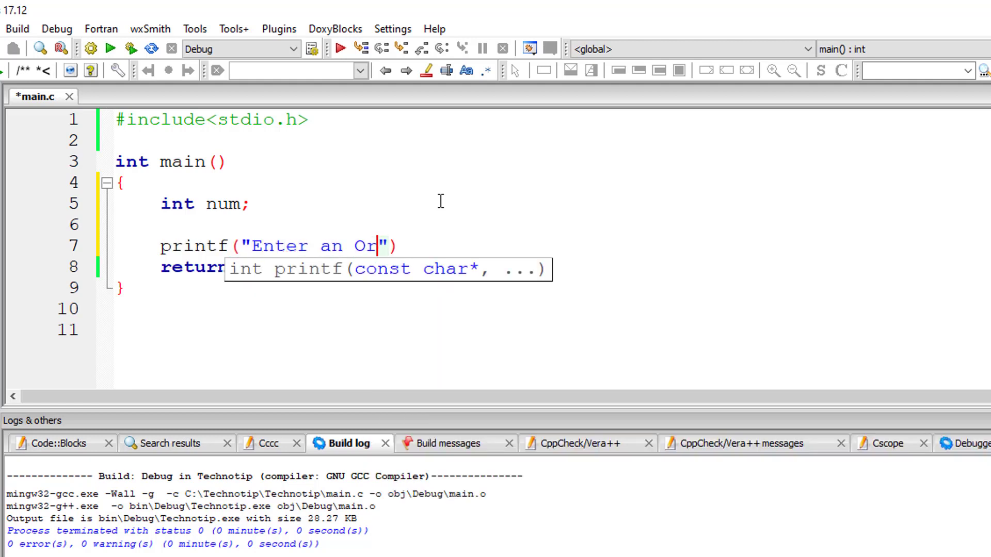
key(BackSpace)
text(ctal number)
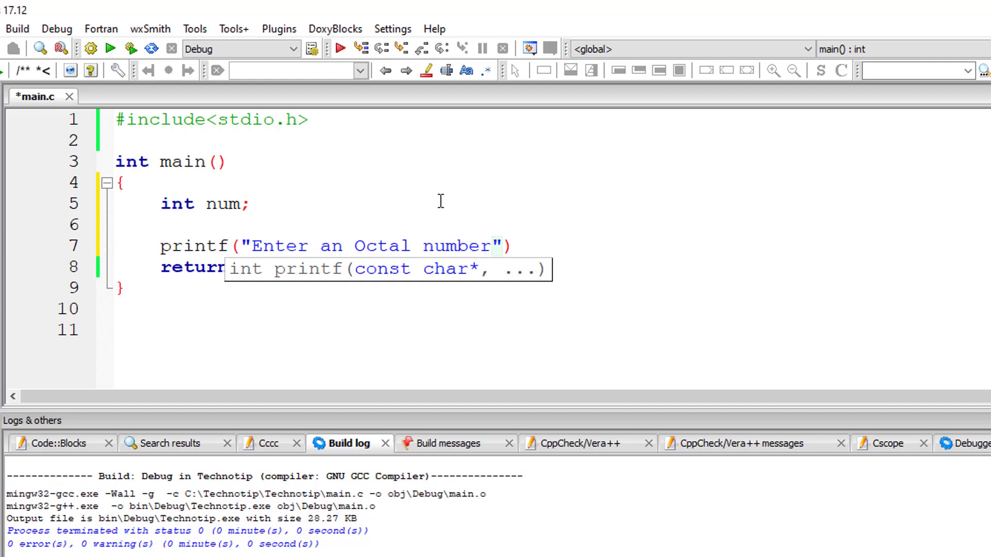
text(\n");)
key(Return)
key(Return)
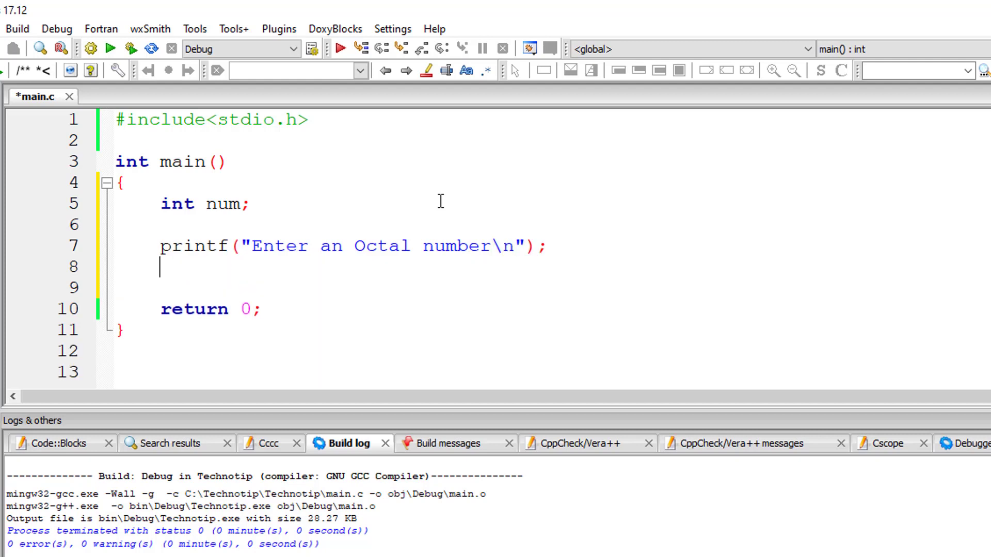
Read num in octal with scanf("%o", &num).
key(Up)
text(scanf()
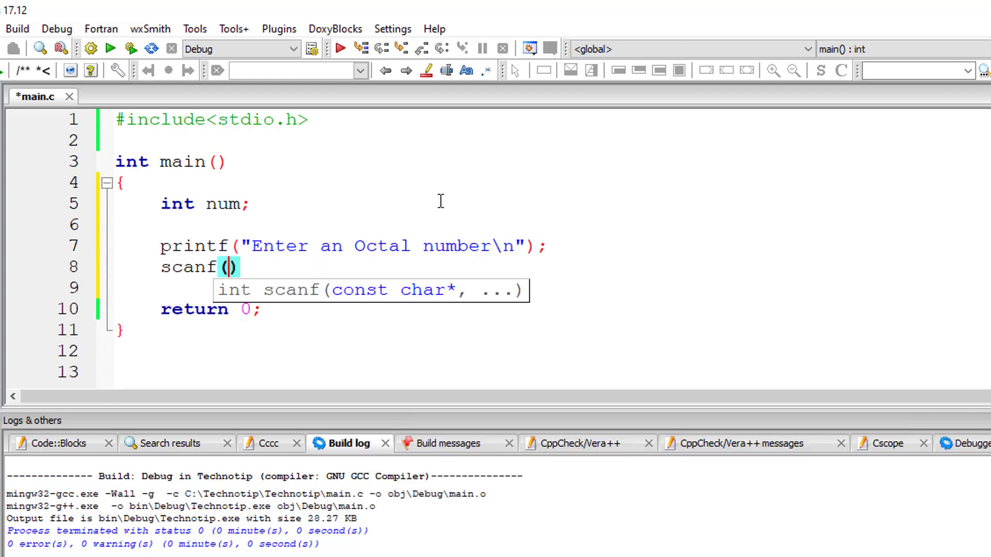
text("%o)
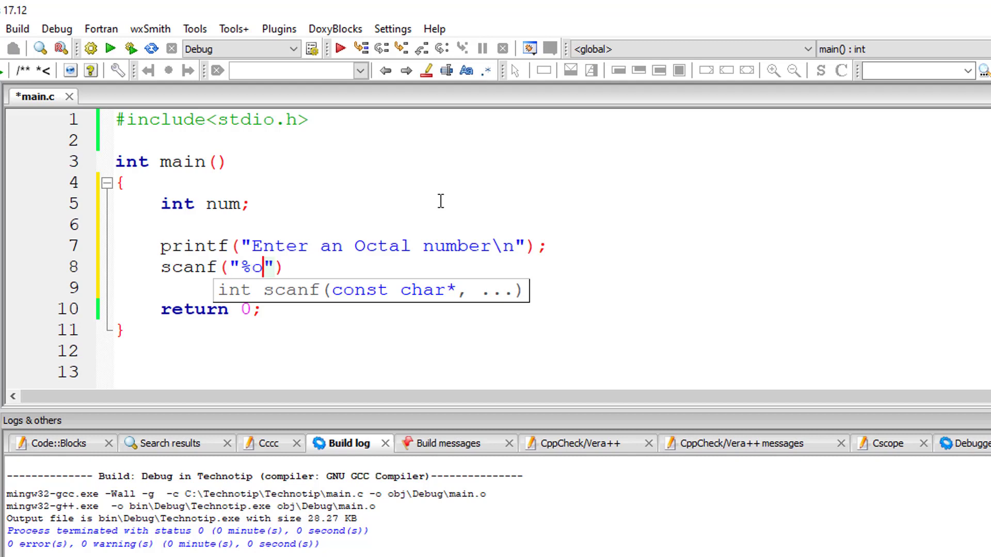
key(Right)
text(, &num)
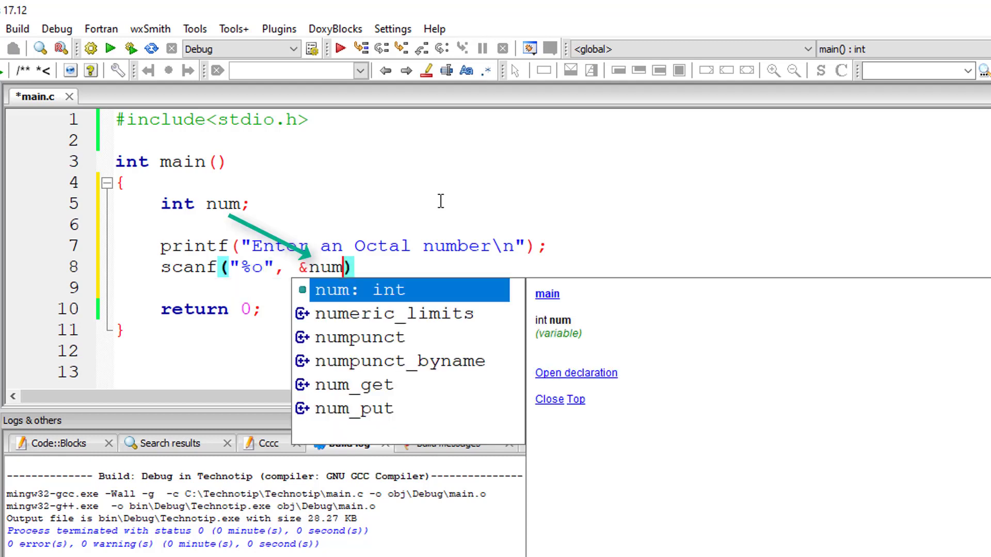
key(Right)
text(;)
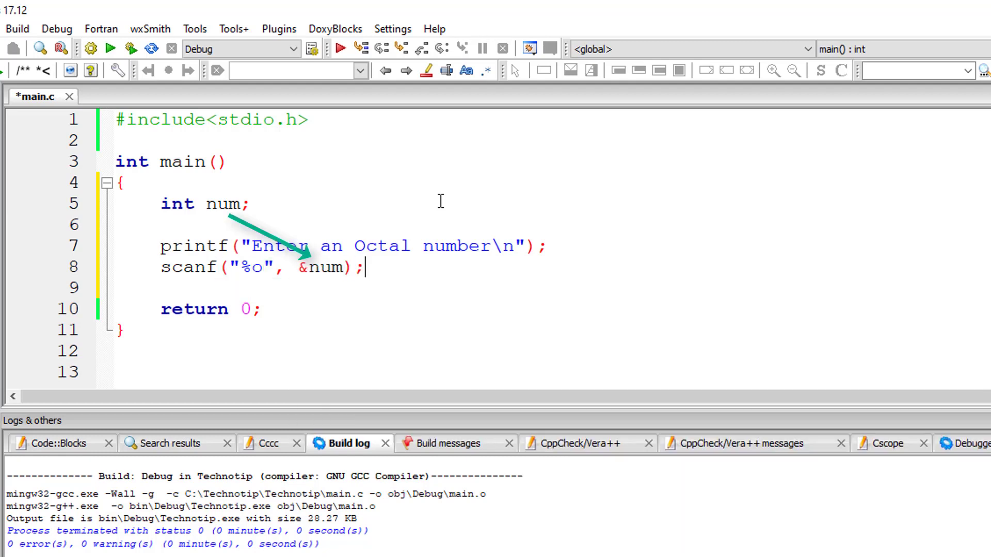
key(Return)
key(Return)
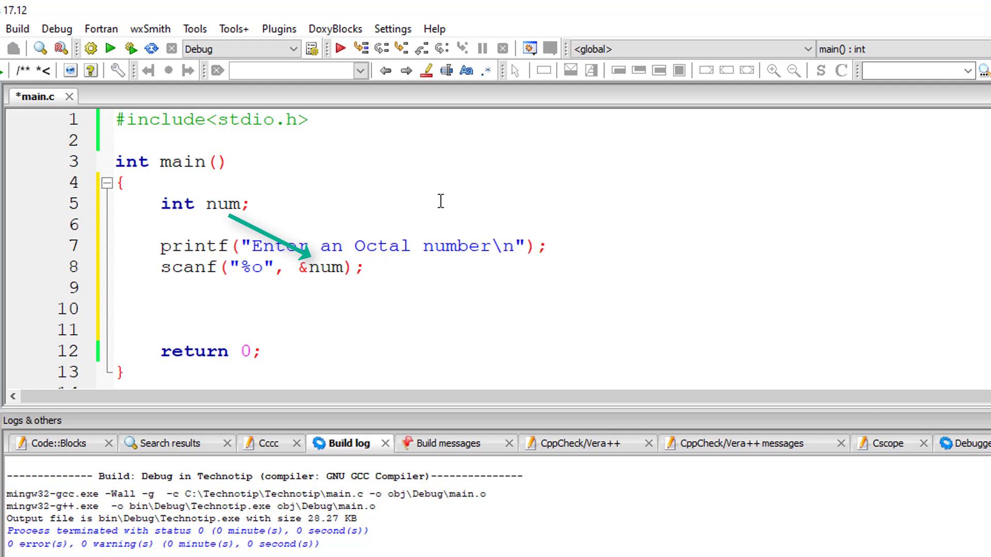
text(printf(")
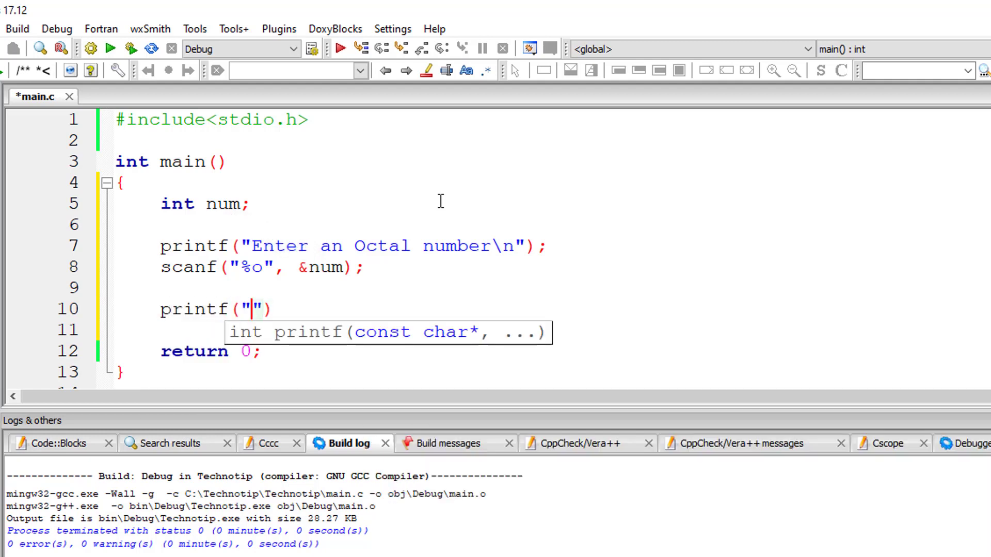
text(\n)
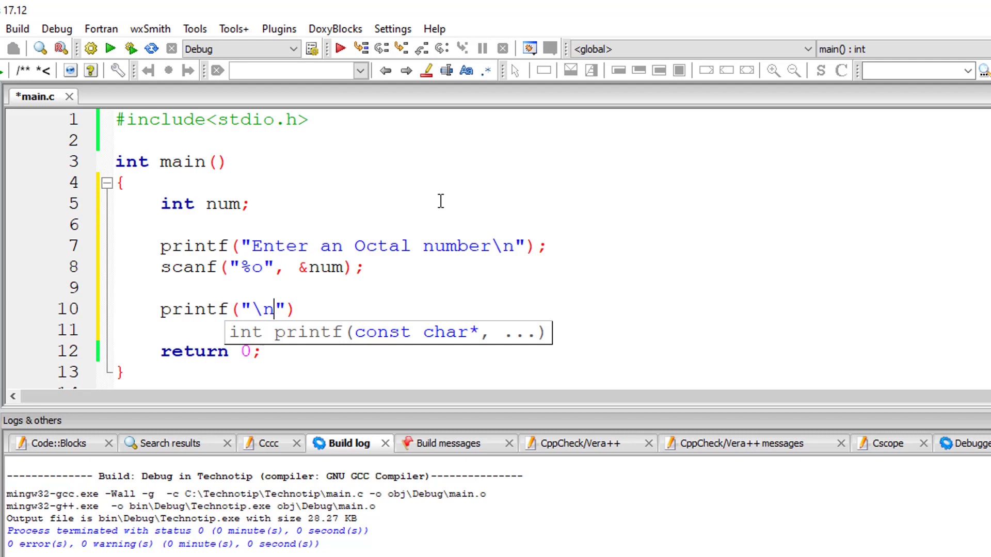
text(Decimal Re)
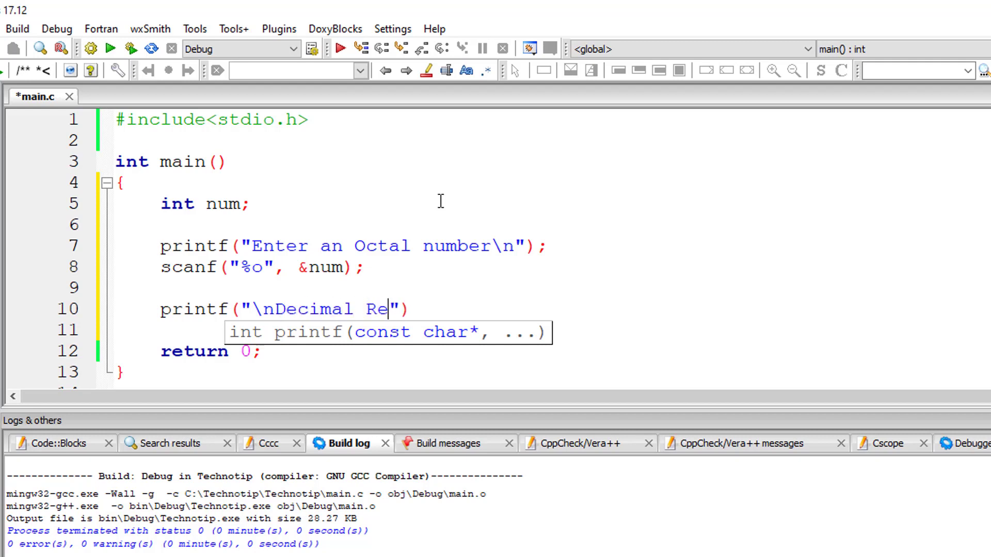
text(presentat)
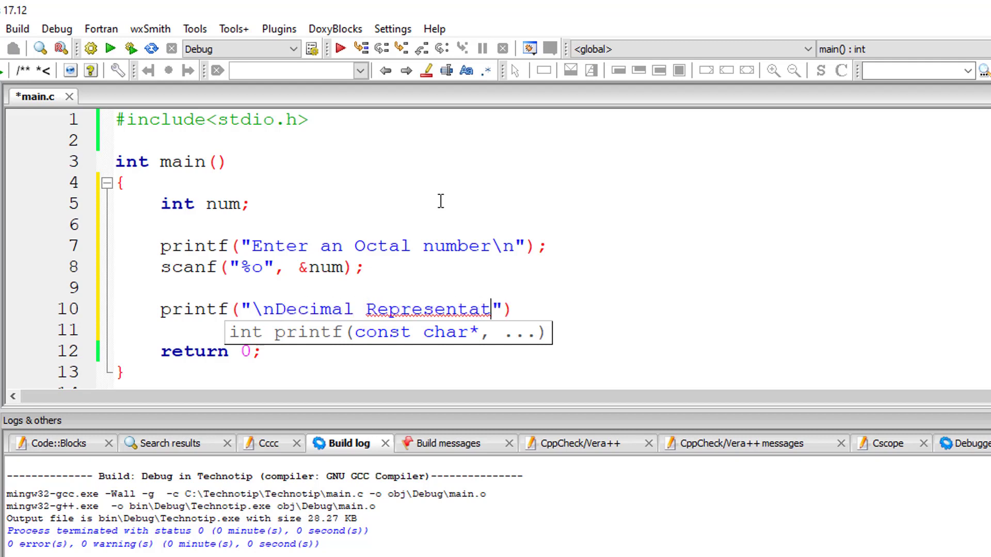
text(ion of Octal)
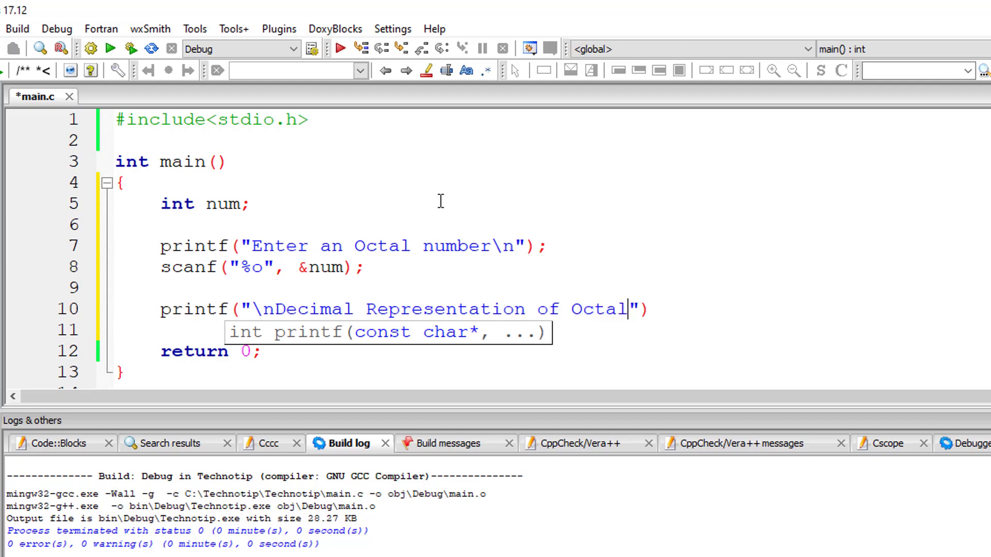
text( Number %)
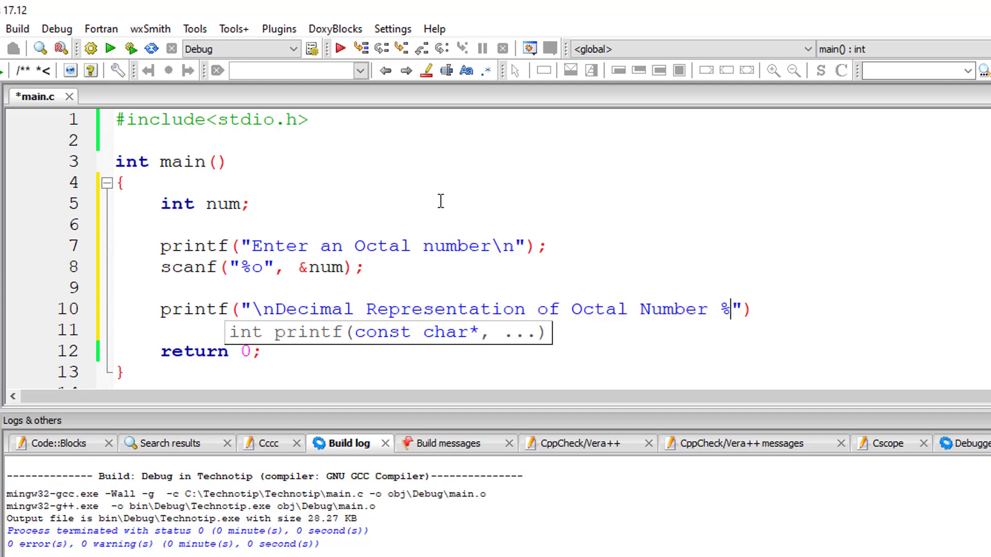
text(o )
text(is %d\n)
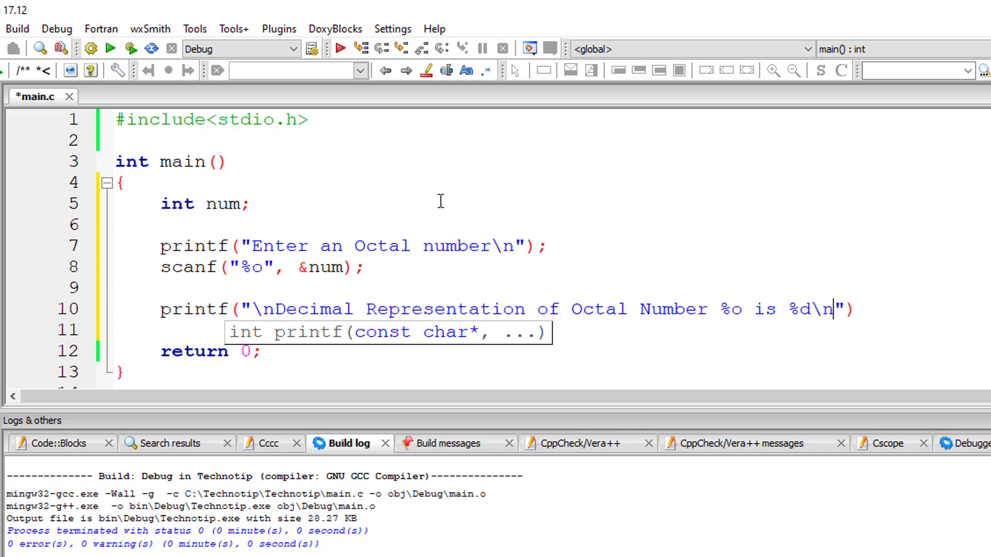
End the final printf with \n", num, num); and save main.c.
key(Right)
text(, num, )
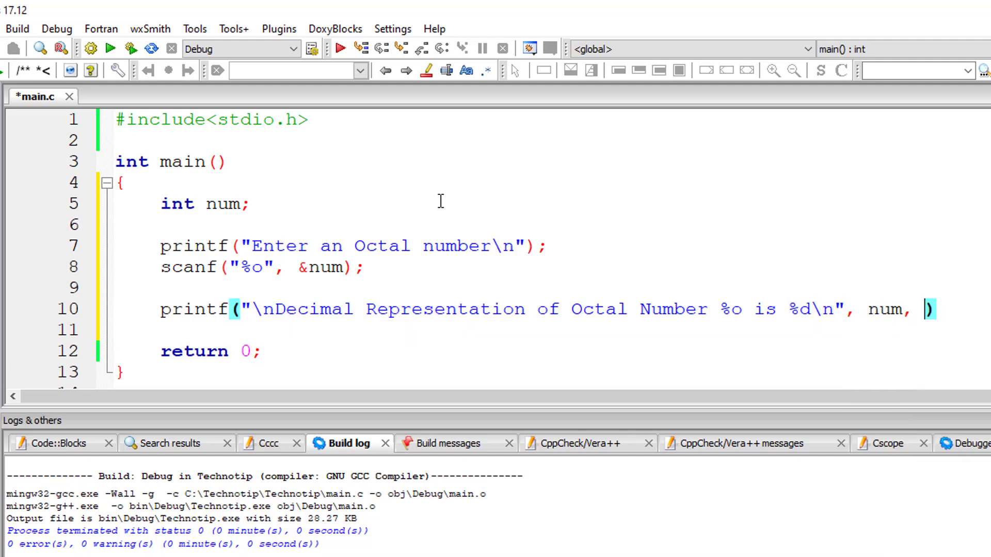
text(num)
key(Right)
text(;)
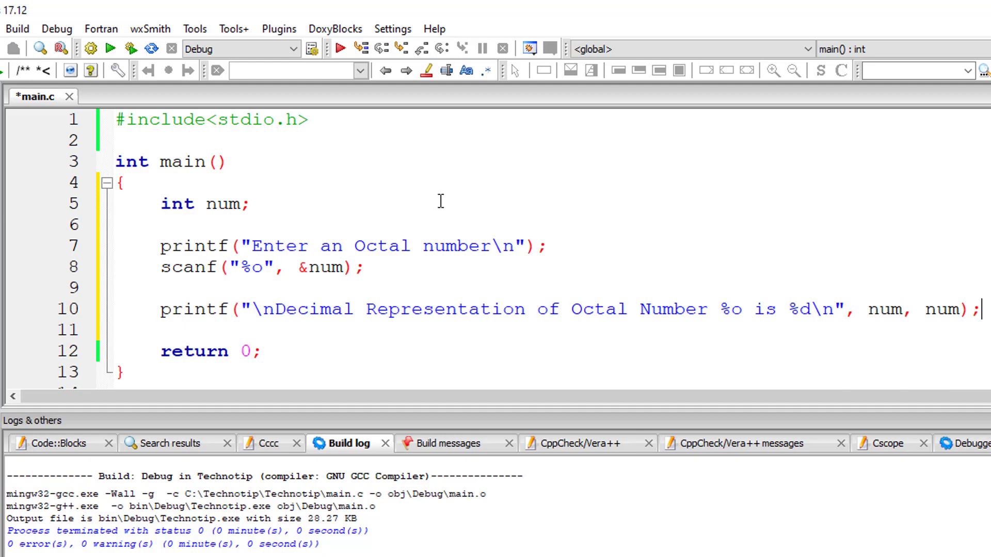
key(ctrl+s)
Build and run the program, entering octal 20 to get decimal 16.
click(62, 49)
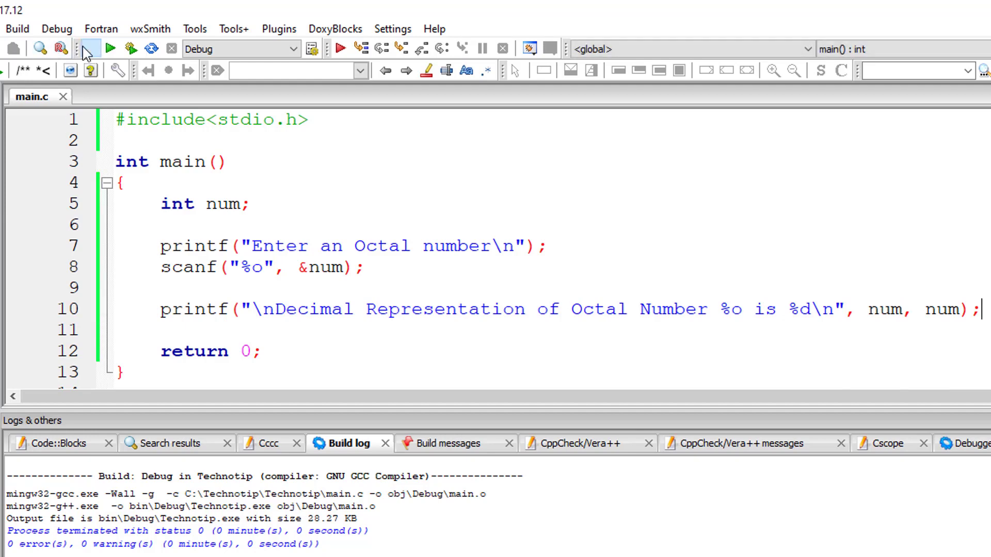
click(110, 49)
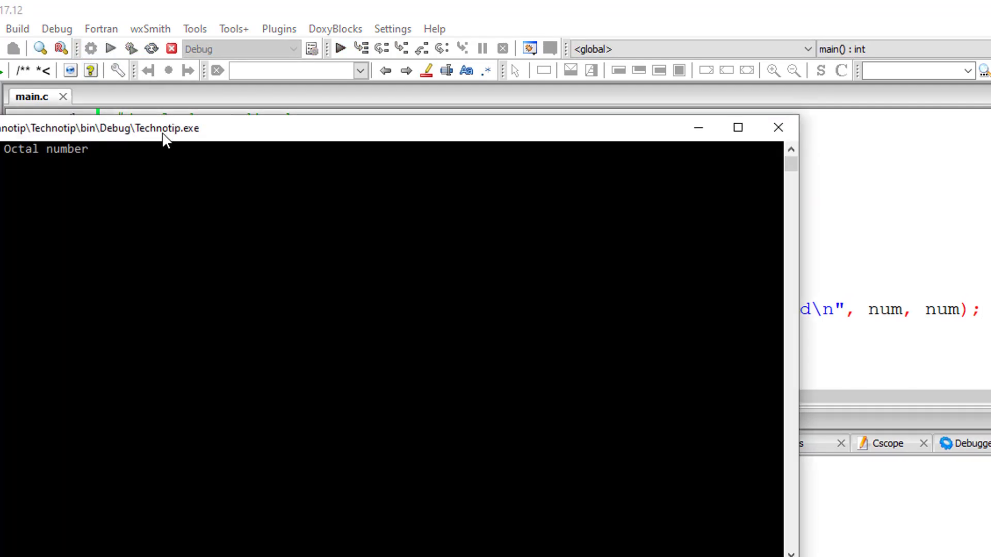
drag(167, 132, 331, 209)
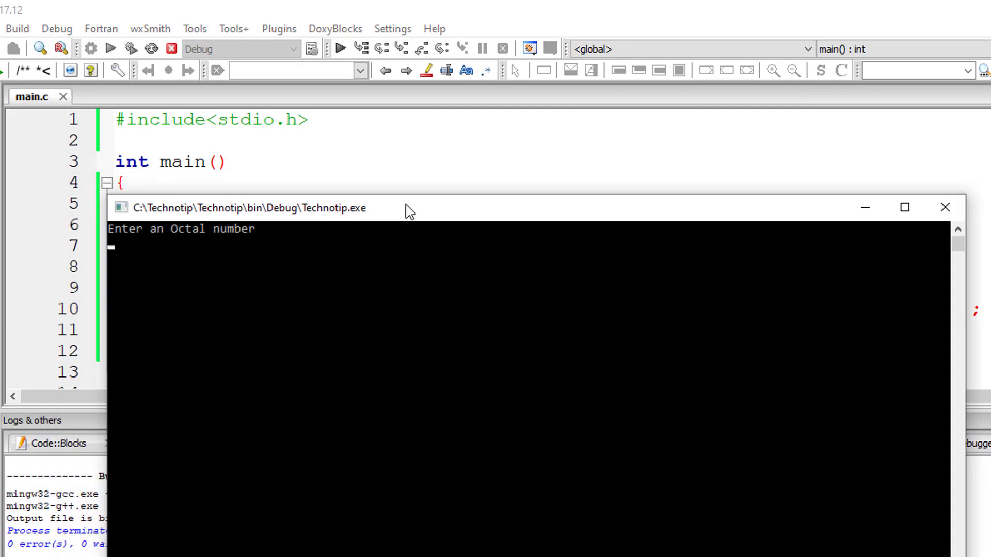
text(20)
key(Return)
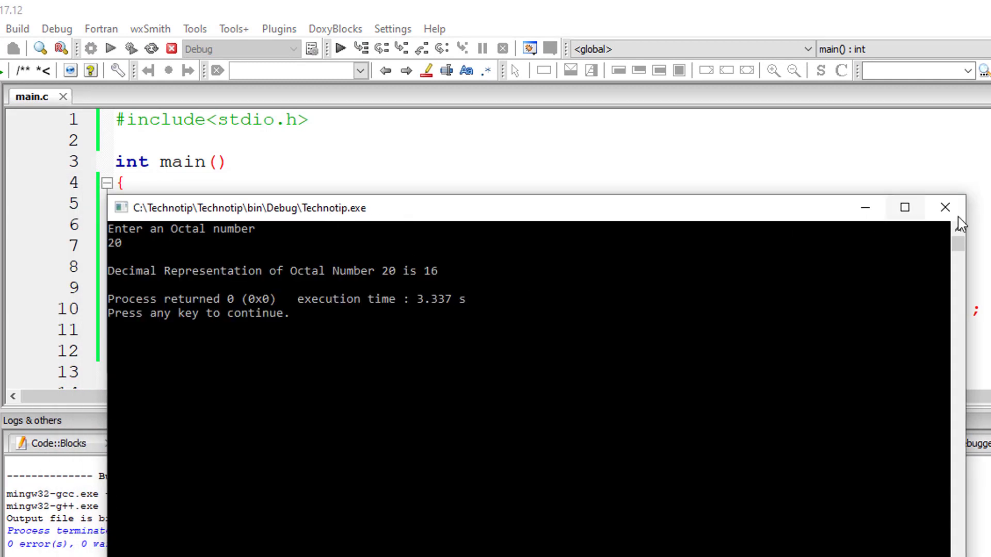
Run the program again with octal 51, giving decimal 41.
click(945, 208)
click(110, 48)
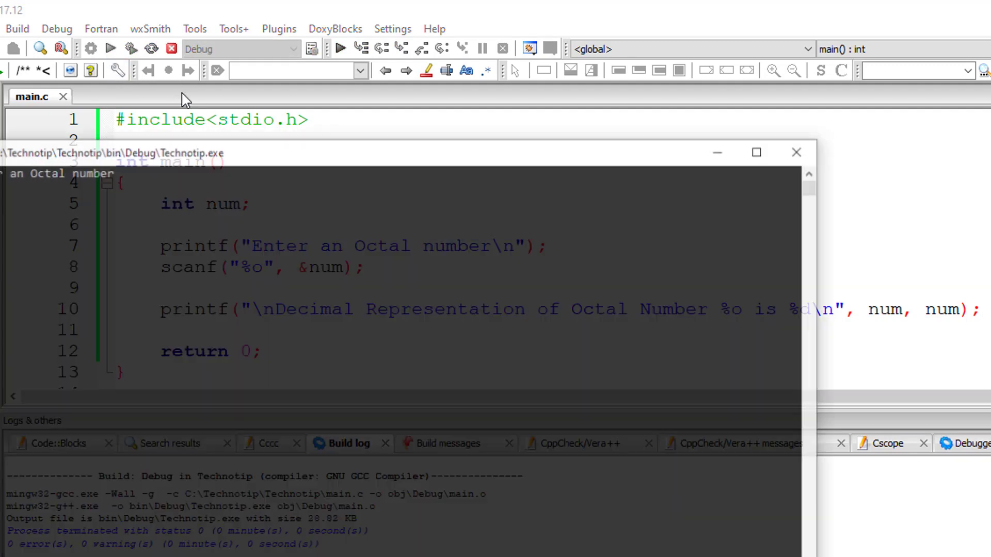
drag(206, 152, 387, 237)
text(51)
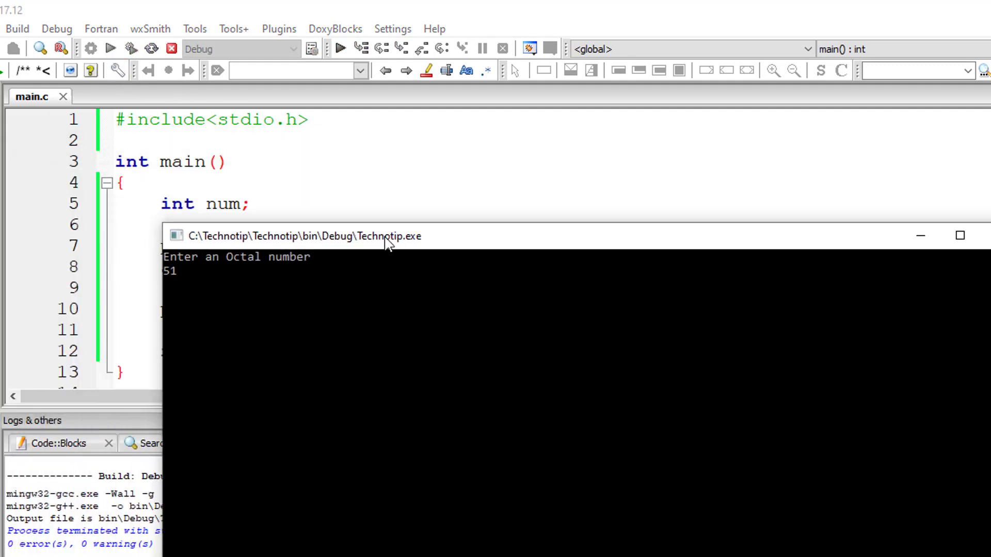
key(Return)
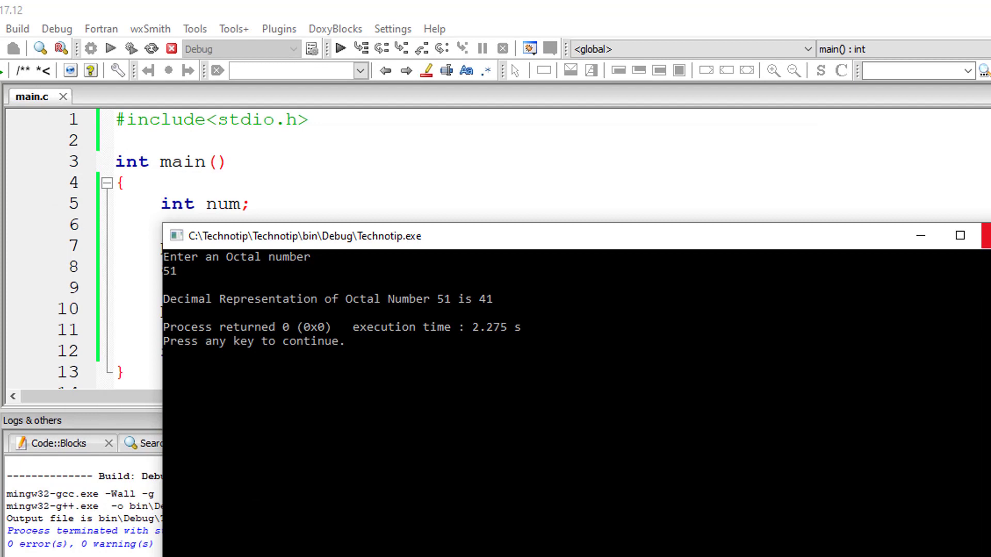
Run the program with octal 132, giving decimal 90.
click(984, 236)
click(111, 49)
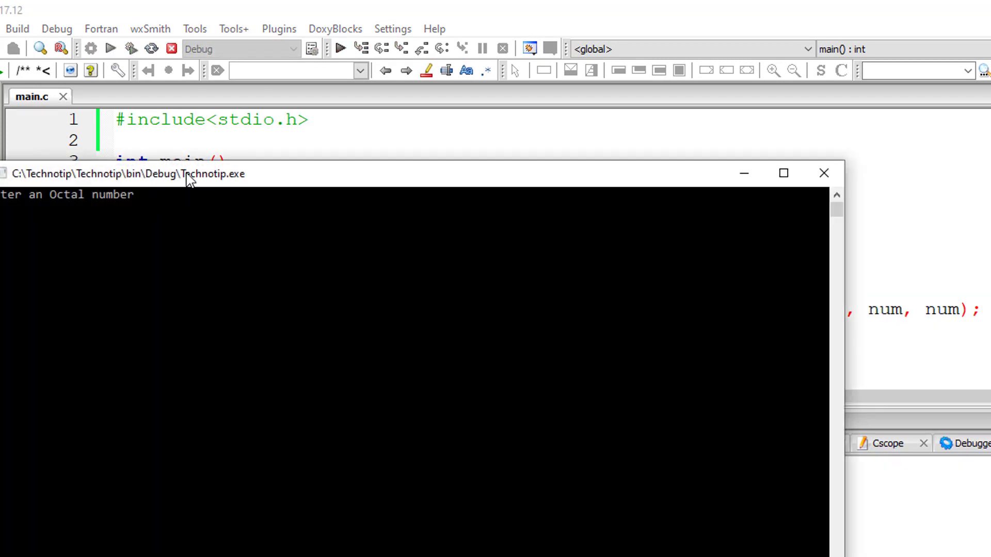
drag(189, 175, 409, 245)
text(12)
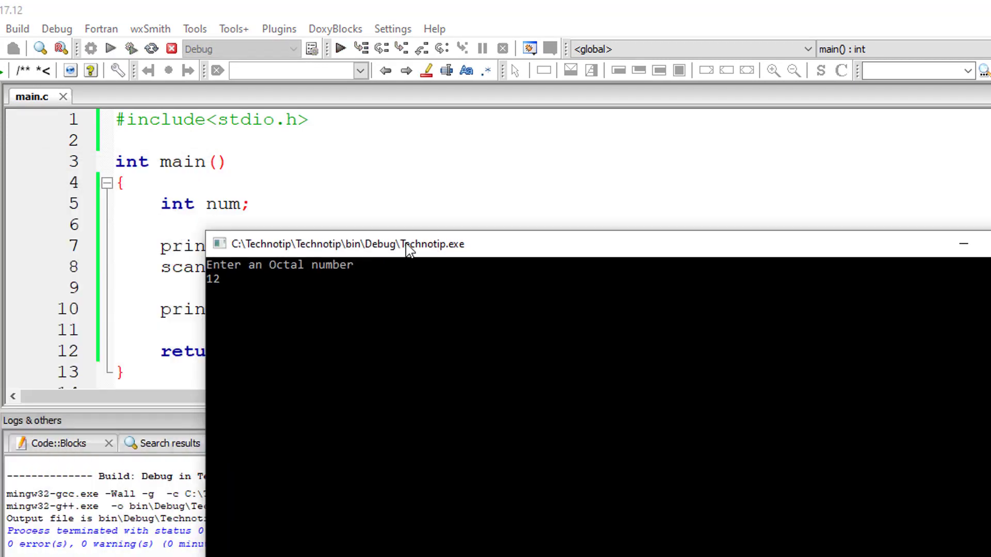
key(BackSpace)
text(32)
key(Return)
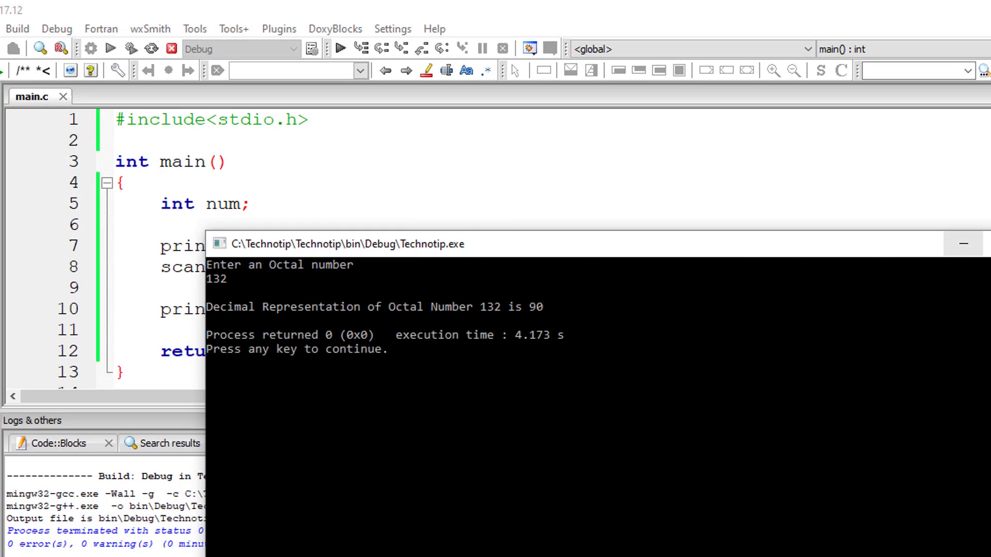
Run the program with octal 16, giving decimal 14.
key(Return)
click(110, 49)
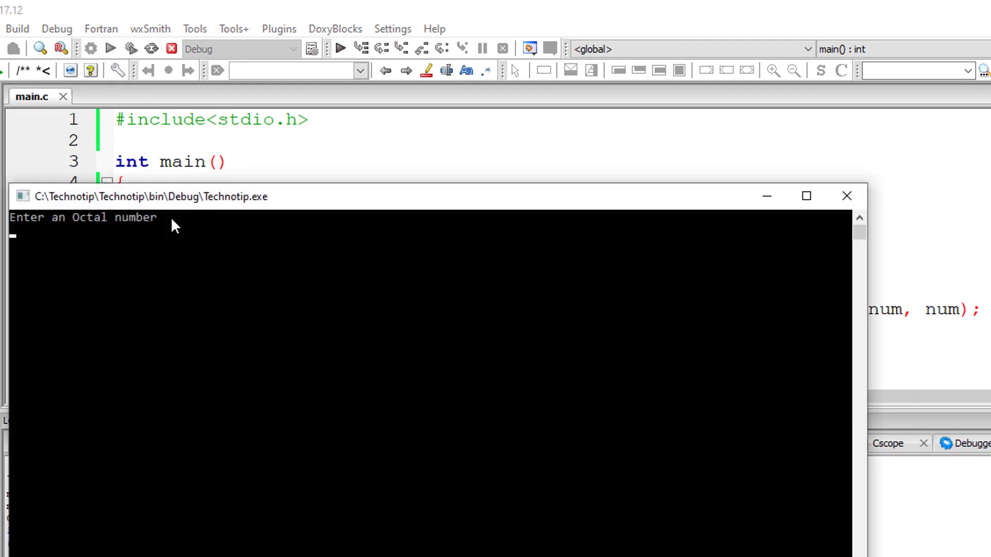
drag(186, 197, 422, 250)
text(16)
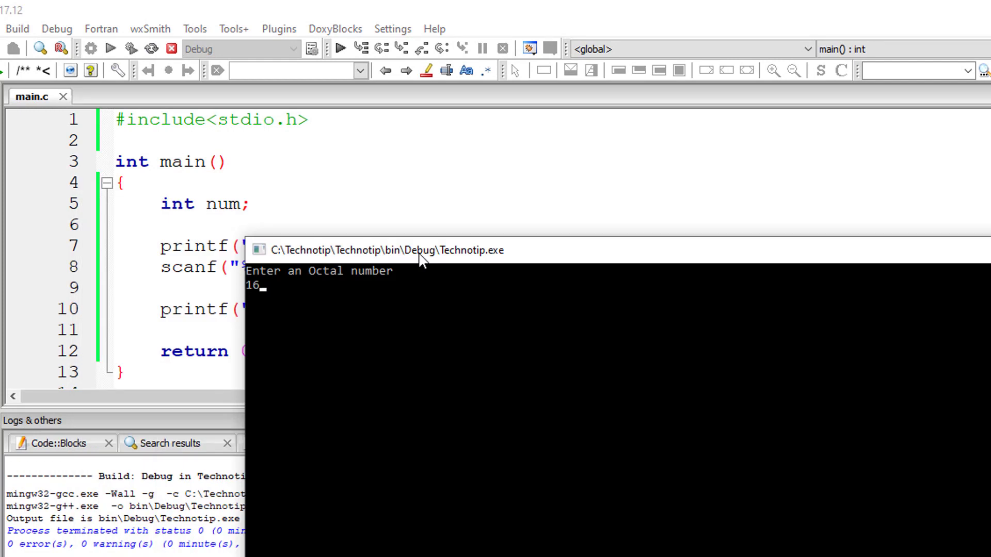
key(Return)
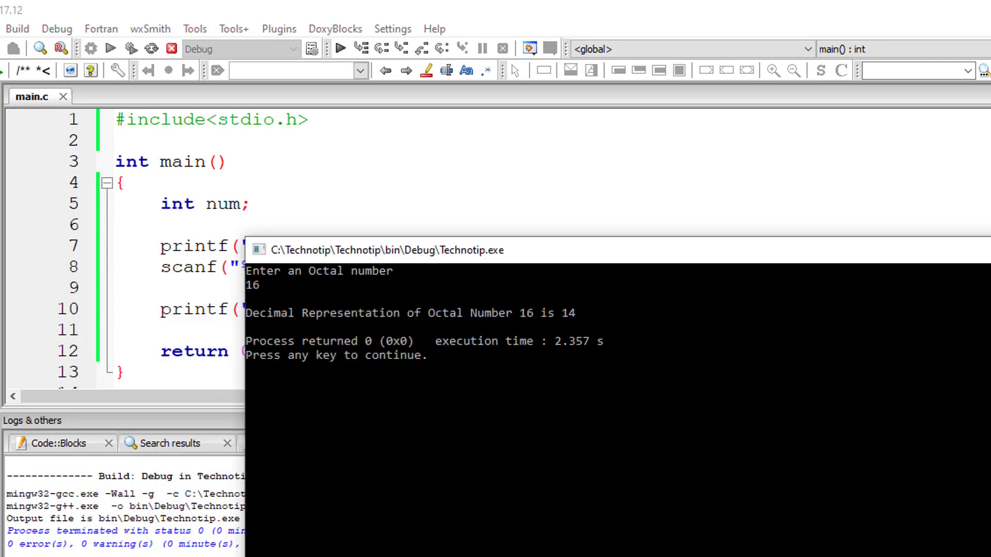
Run with octal 40, giving decimal 32, then close the console.
key(Return)
click(111, 49)
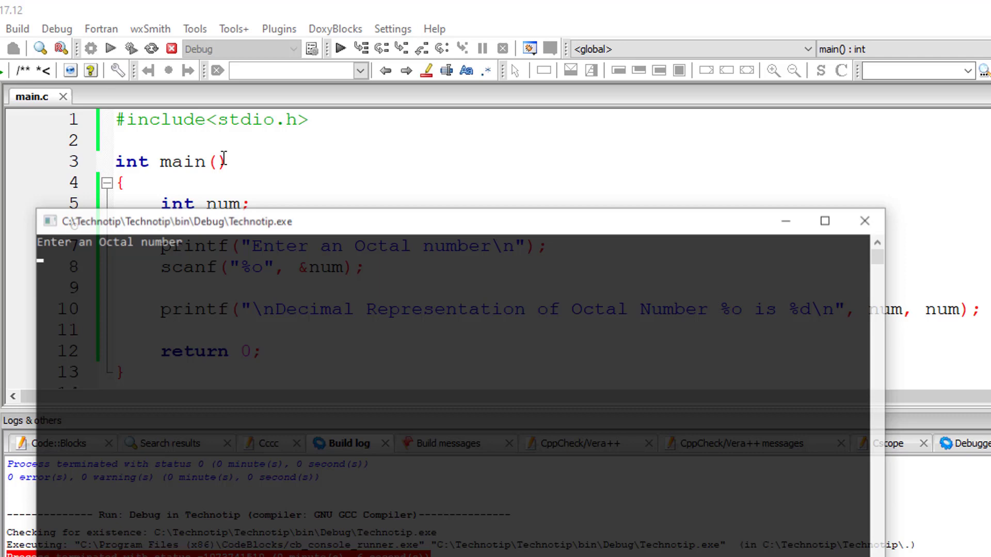
drag(246, 222, 389, 229)
text(40)
key(Return)
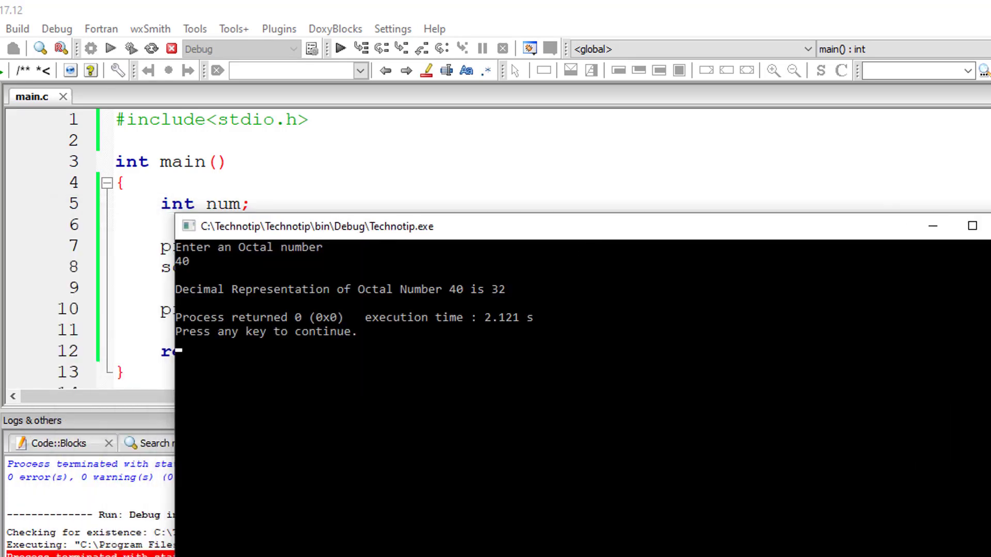
key(Return)
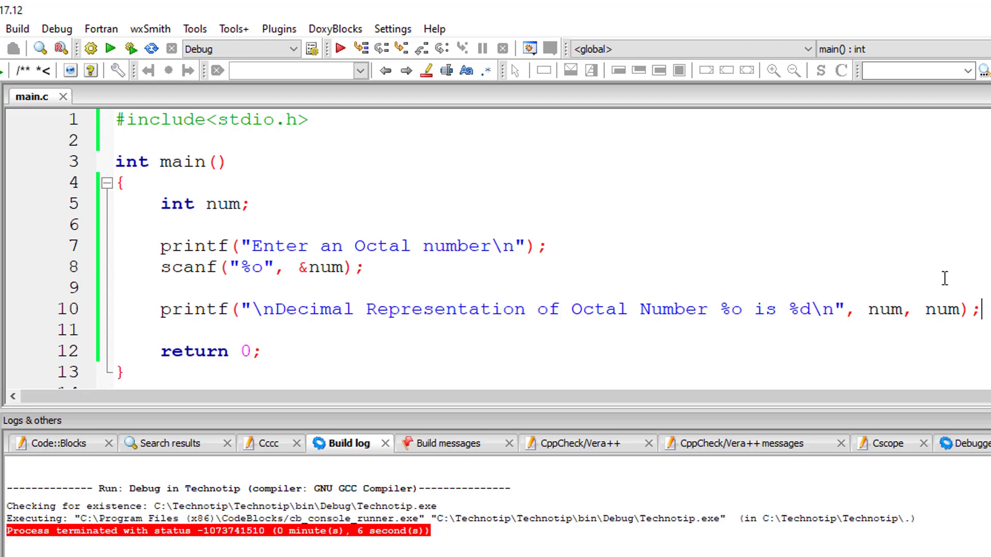